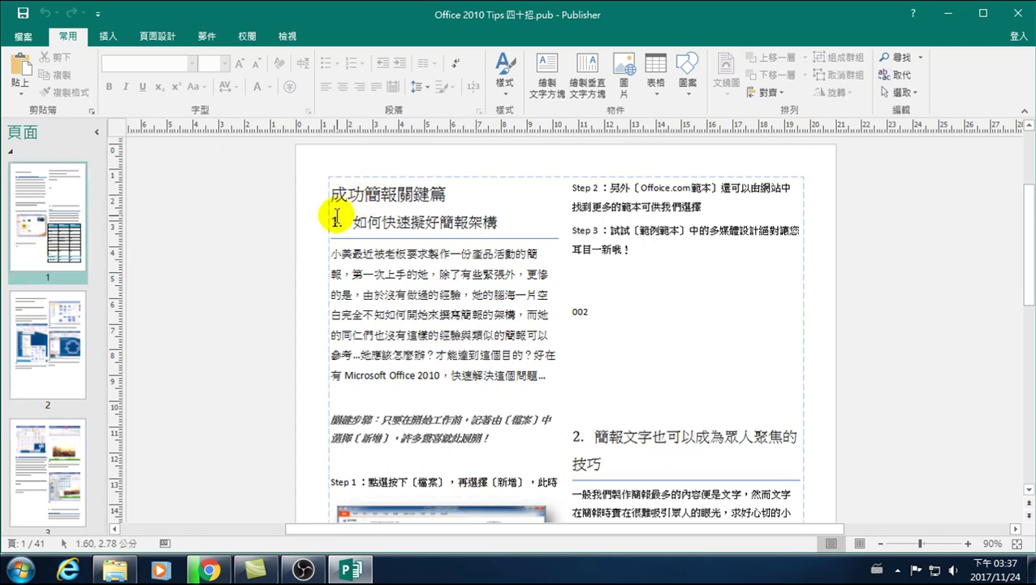
Step: Select the title 成功簡報關鍵篇 to check its current font, then deselect it
drag(332, 194, 444, 188)
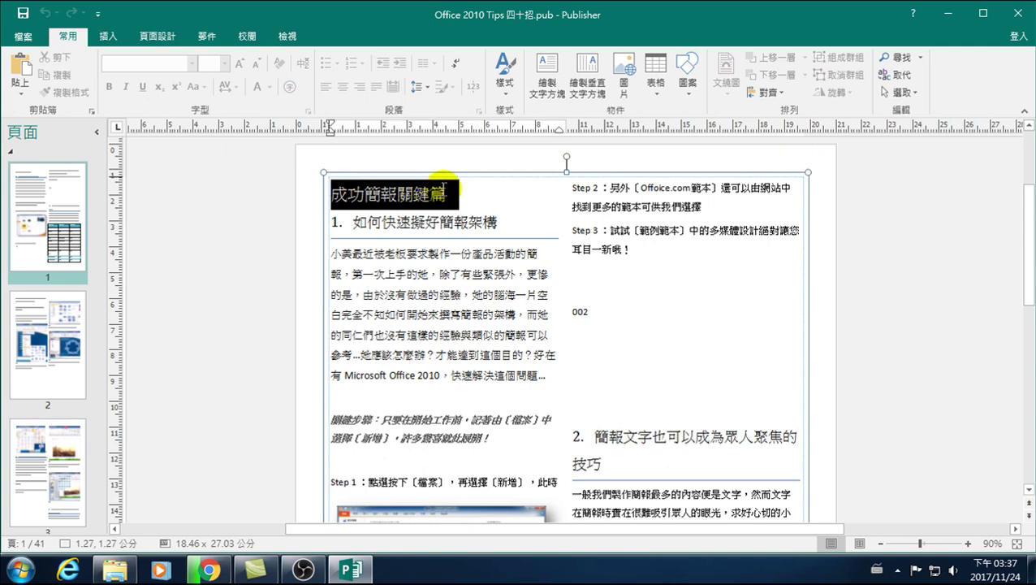
drag(445, 188, 445, 191)
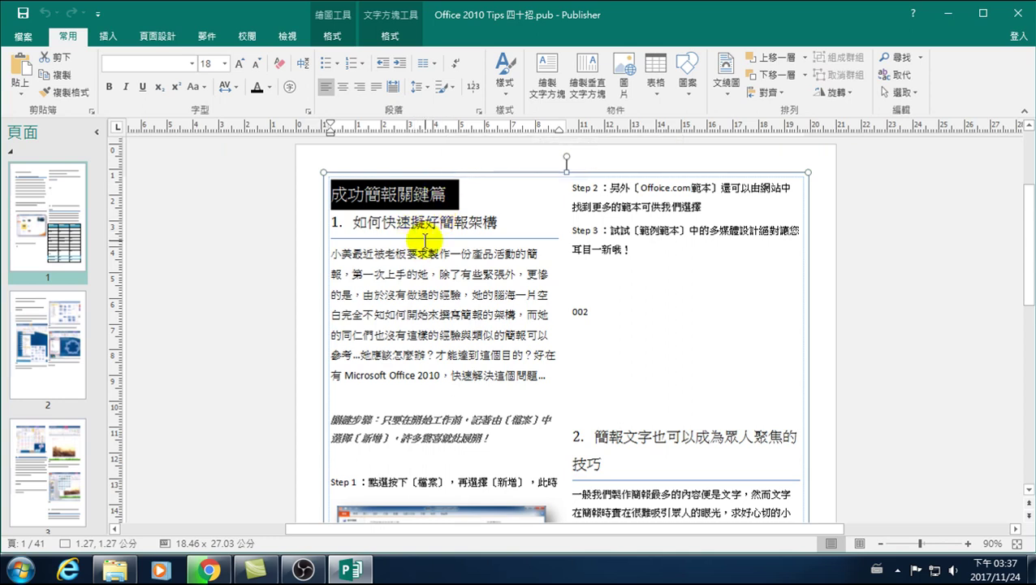
click(397, 195)
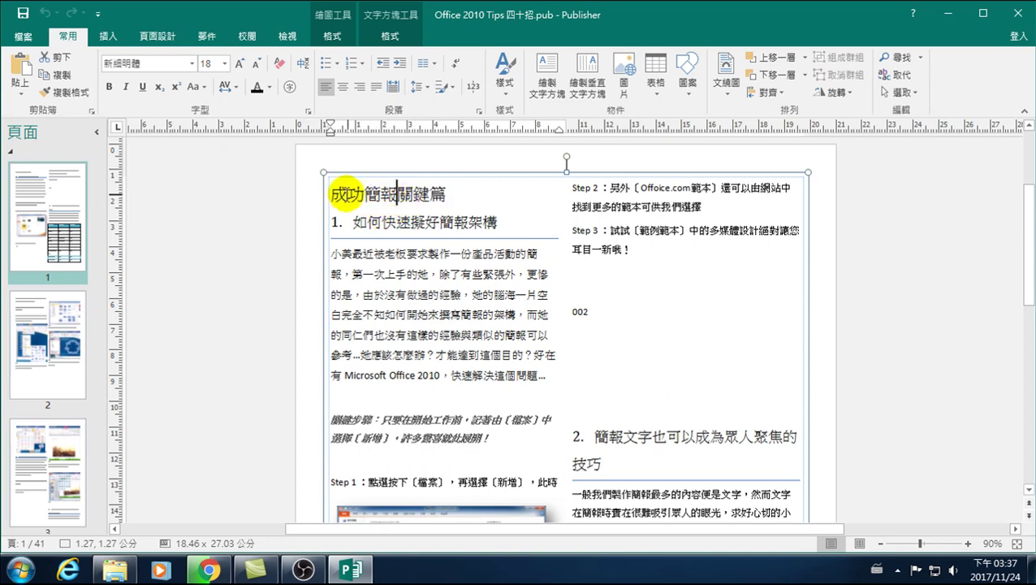
drag(330, 195, 459, 194)
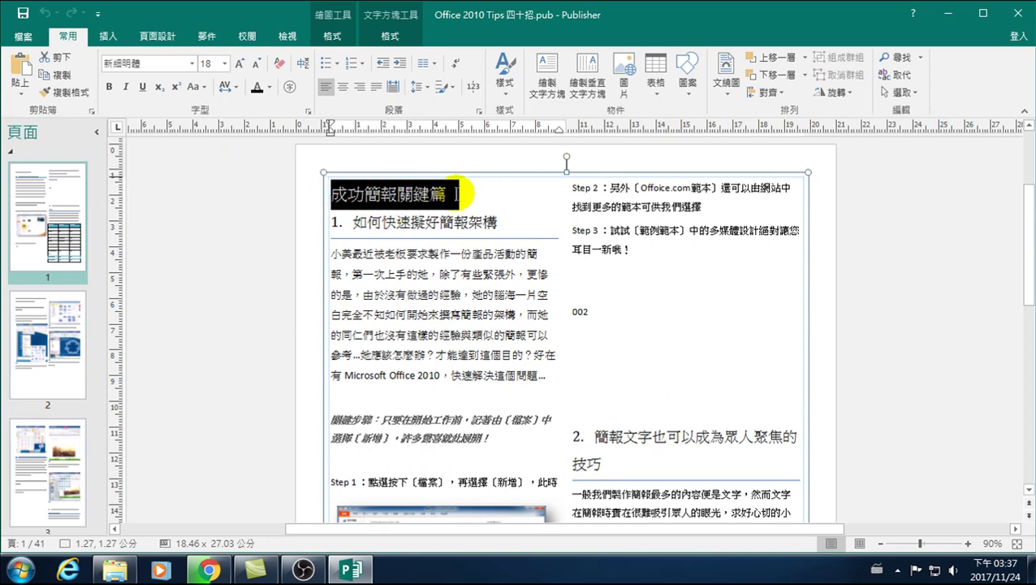
click(394, 197)
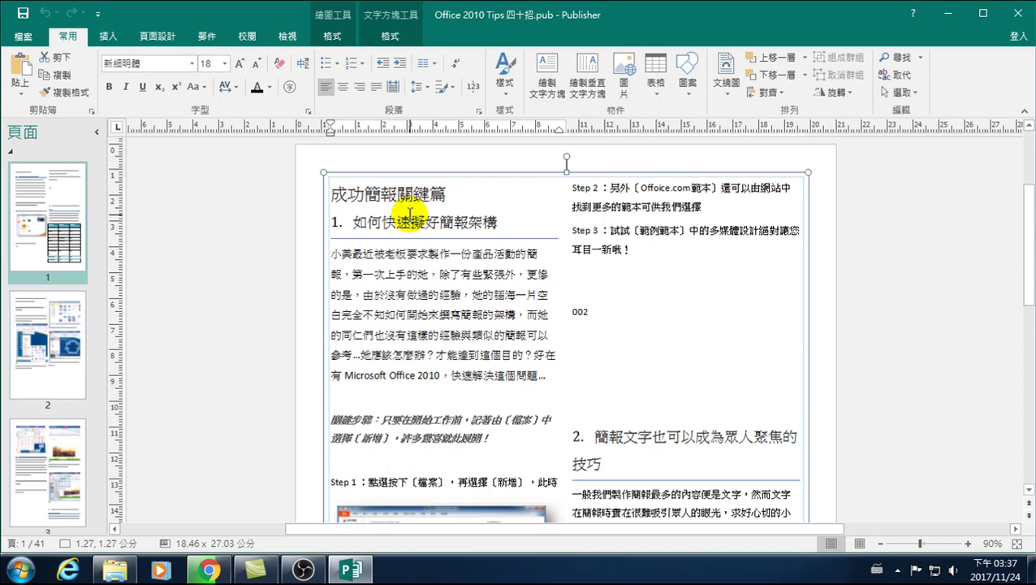
Step: Minimize Publisher and Explorer, then open a new maximized Google Chrome window
click(948, 14)
click(967, 8)
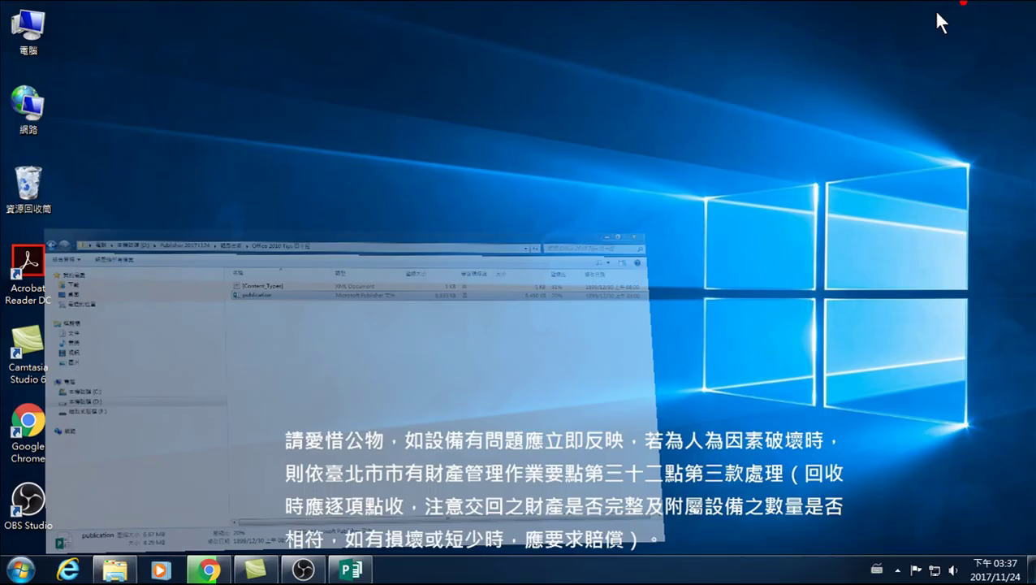
right_click(209, 571)
click(205, 494)
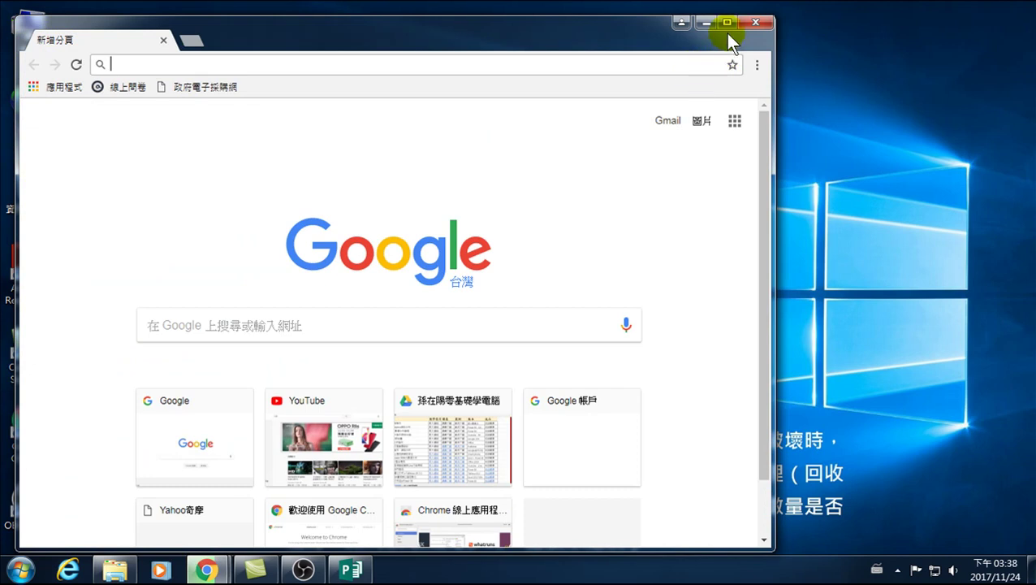
click(726, 24)
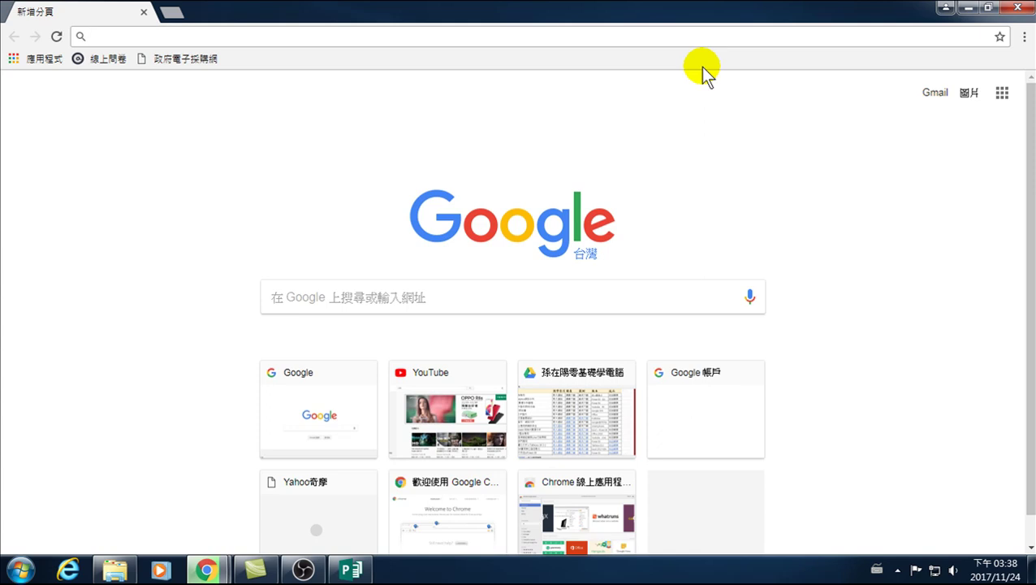
Step: Search Google for 免費 中文字型 下載 using Chinese phonetic input and the suggestion list
click(442, 297)
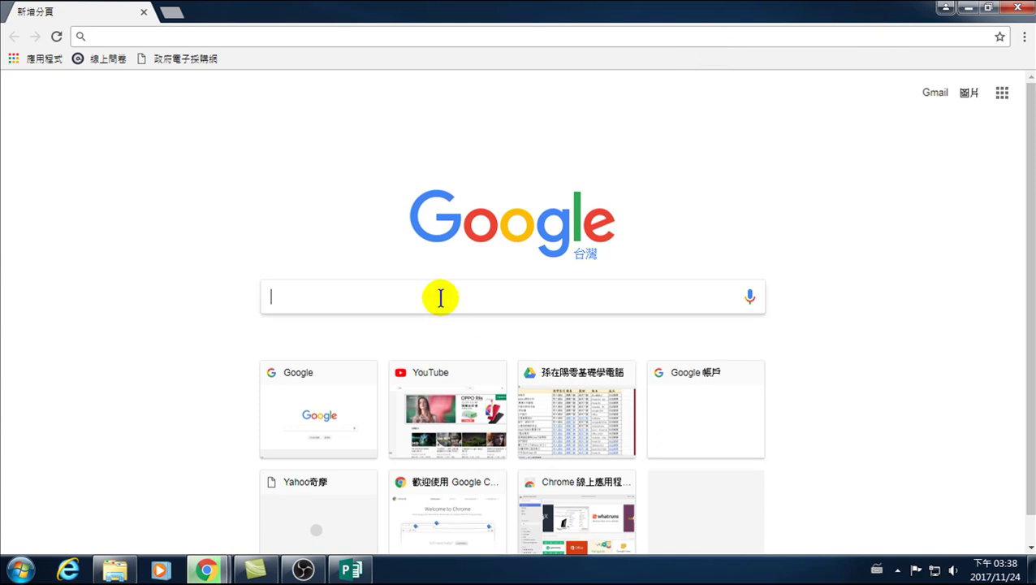
text(nu)
key(BackSpace)
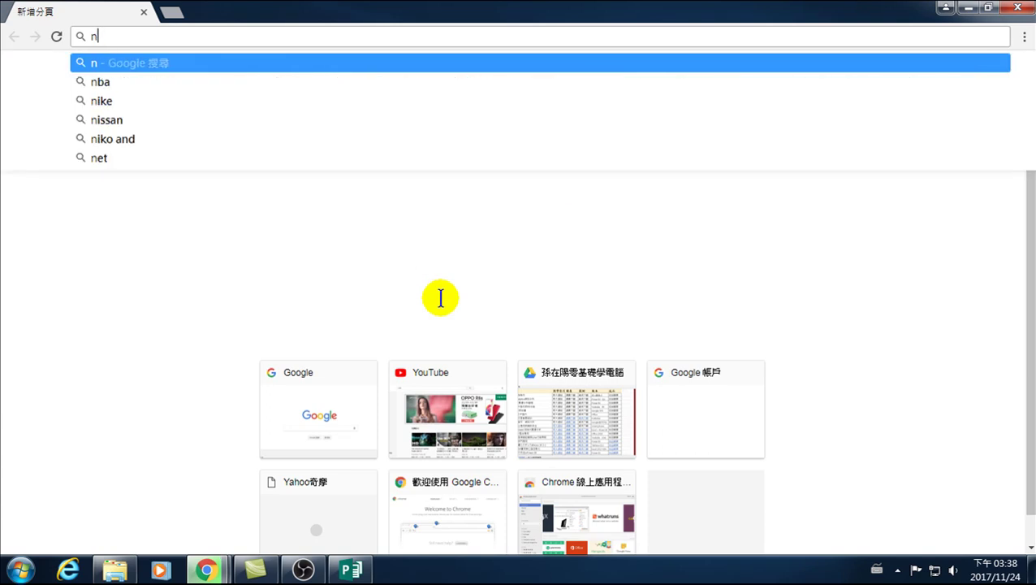
key(BackSpace)
key(ctrl+space)
text(免)
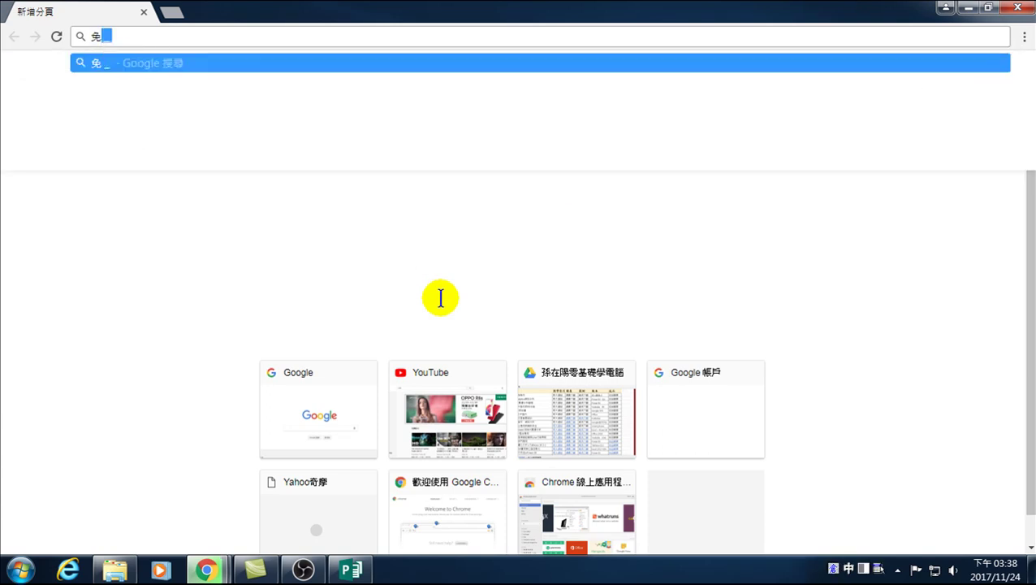
text(費)
key(ctrl+space)
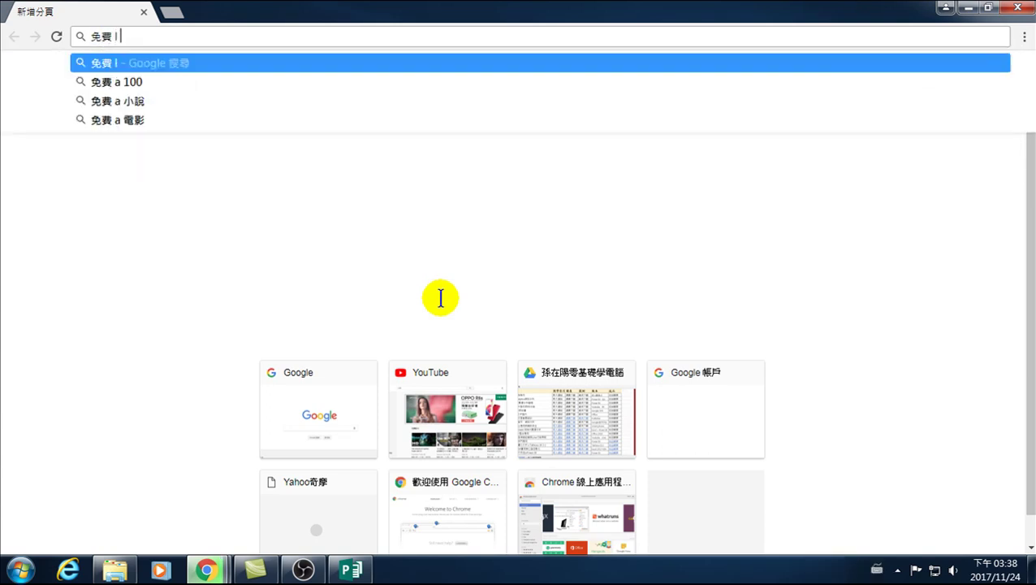
key(ctrl+space)
text(中文字型)
key(ctrl+space)
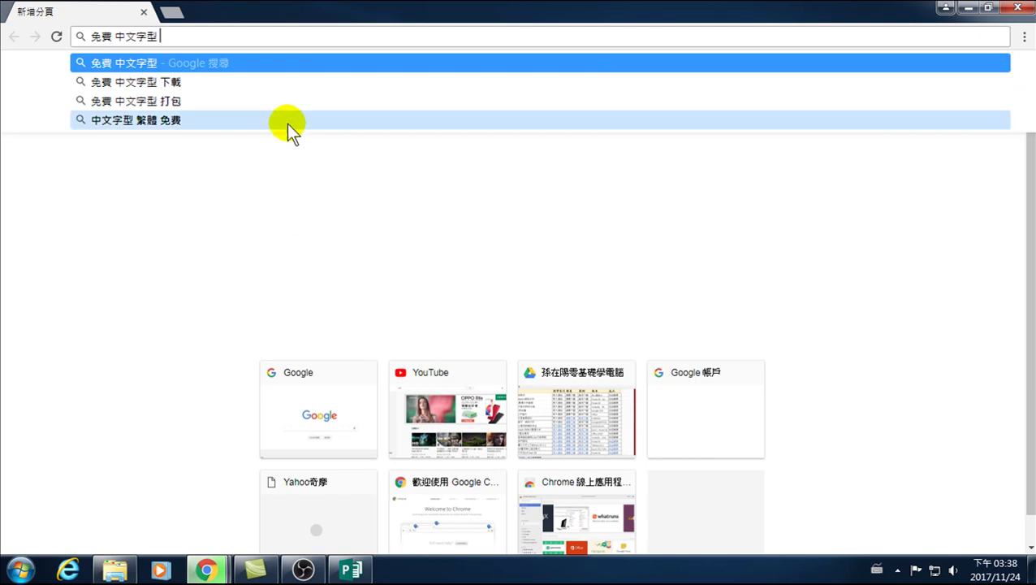
click(203, 82)
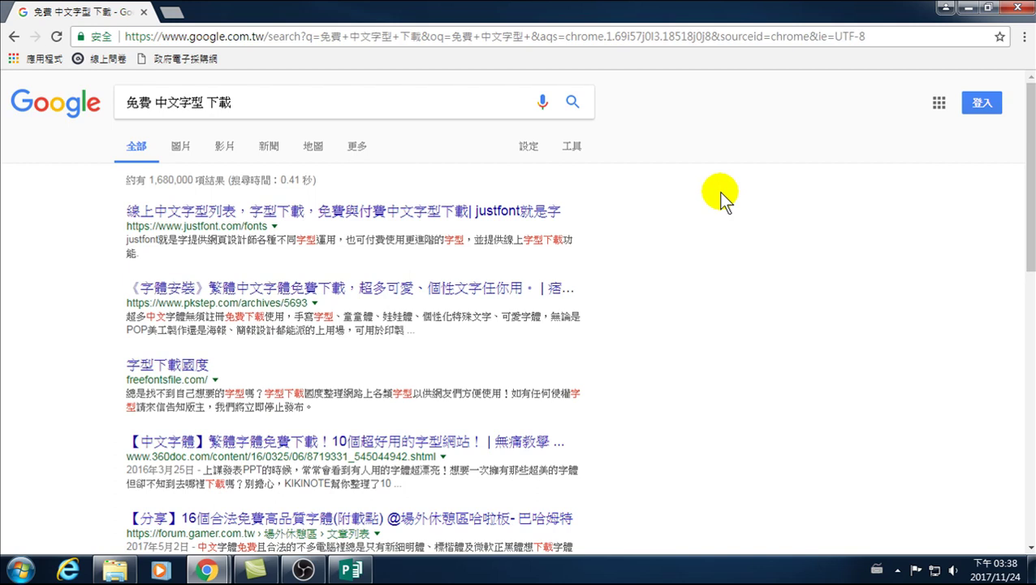
Step: Find 思源 on the results page (3 matches), then scroll back to the top
key(ctrl+f)
text(www.)
key(BackSpace)
key(BackSpace)
key(BackSpace)
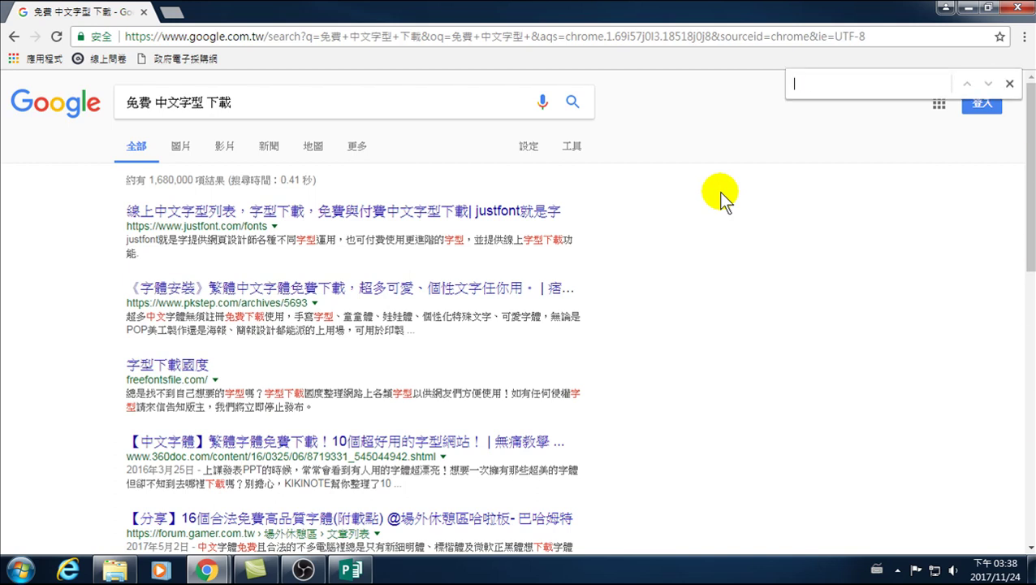
text(思源)
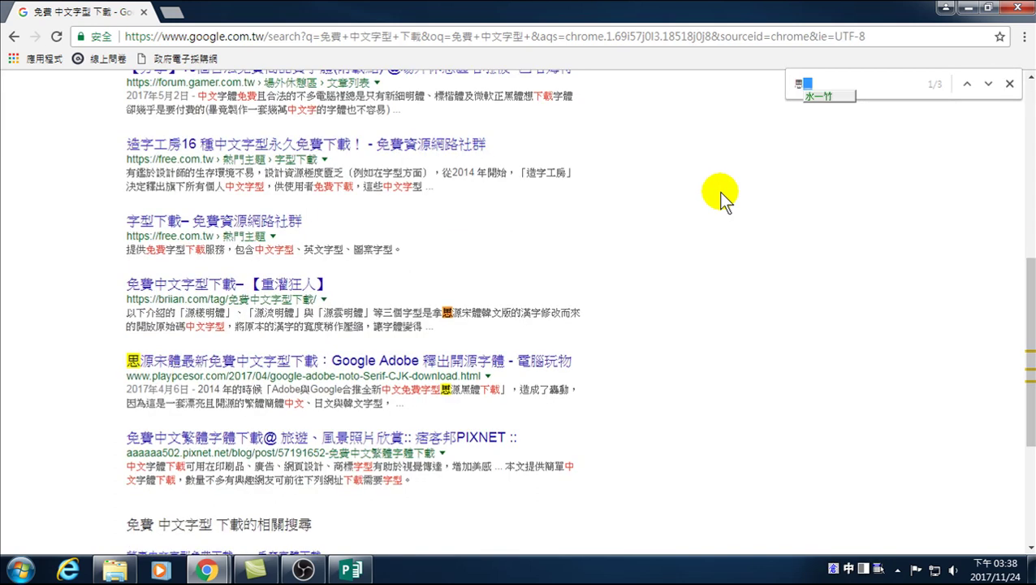
key(Return)
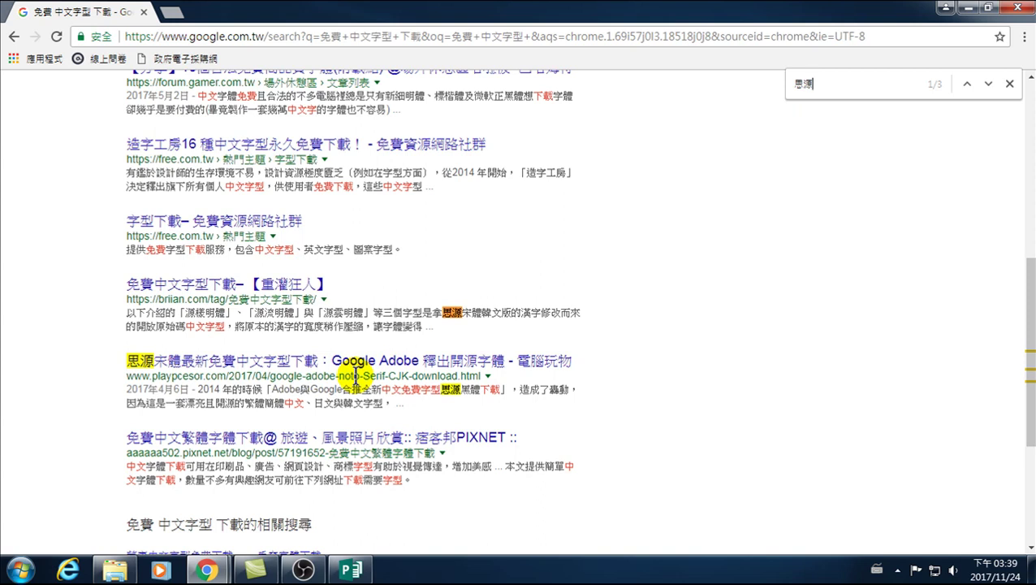
scroll(289, 348, up, 5)
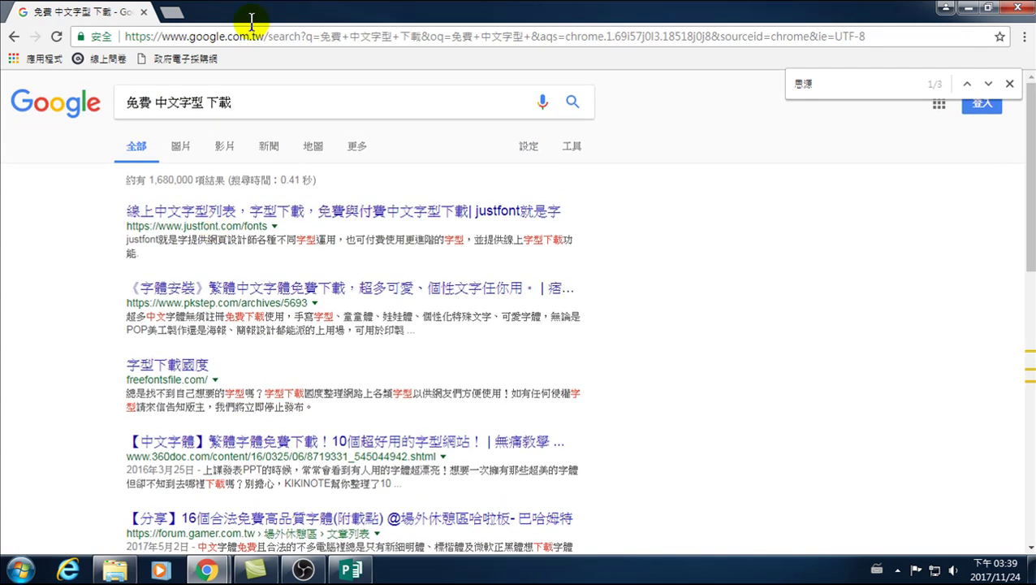
Step: Replace the search query with 思源 字型 下載 and run the search
drag(237, 101, 89, 104)
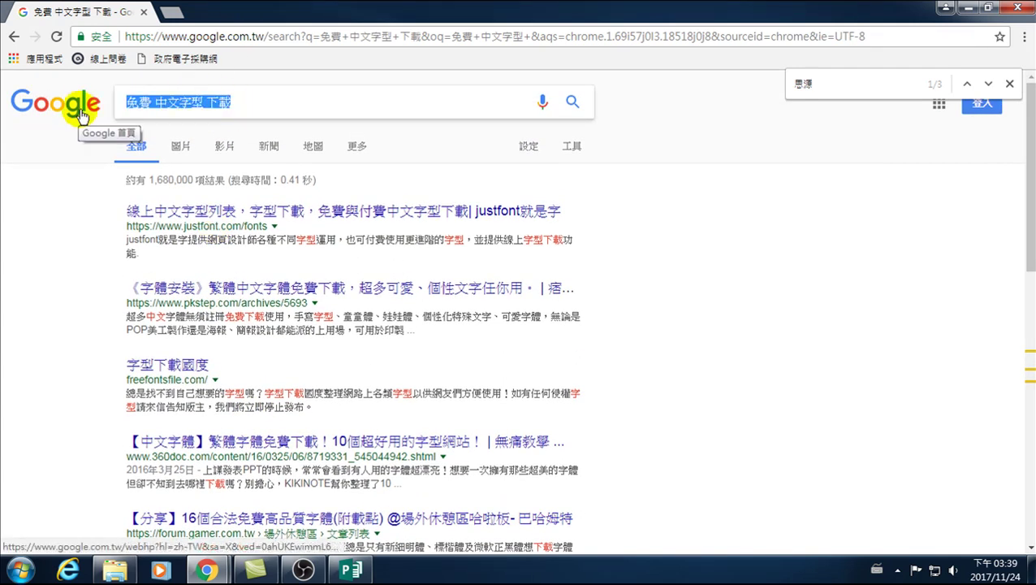
text(w)
key(BackSpace)
key(ctrl+space)
text(思源)
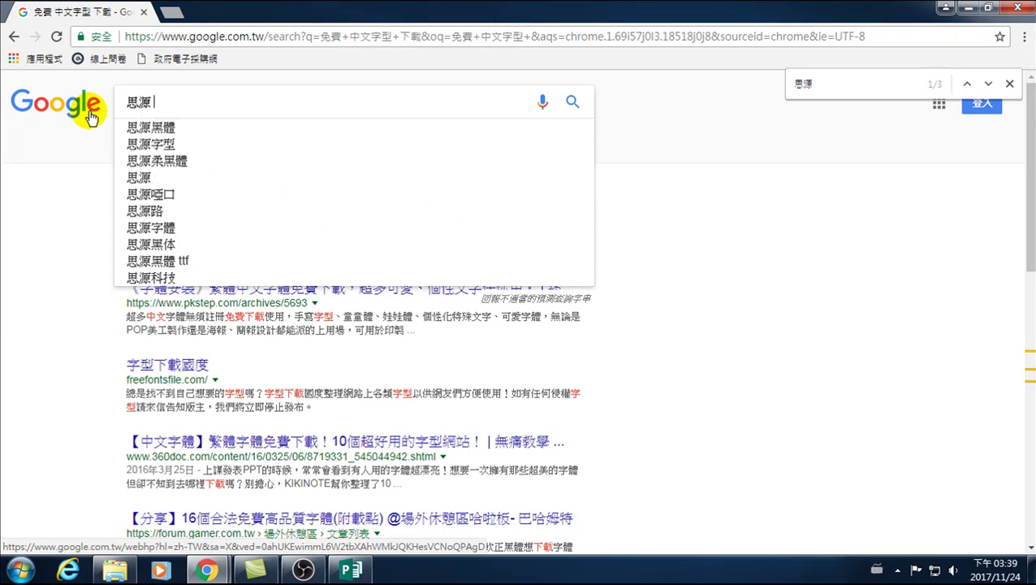
text( 字)
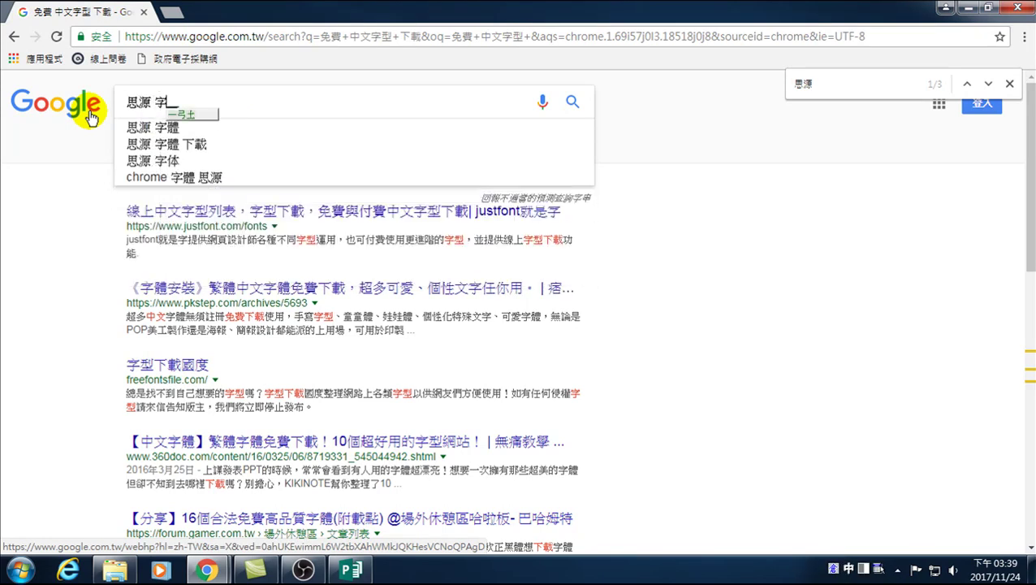
text(型H)
key(BackSpace)
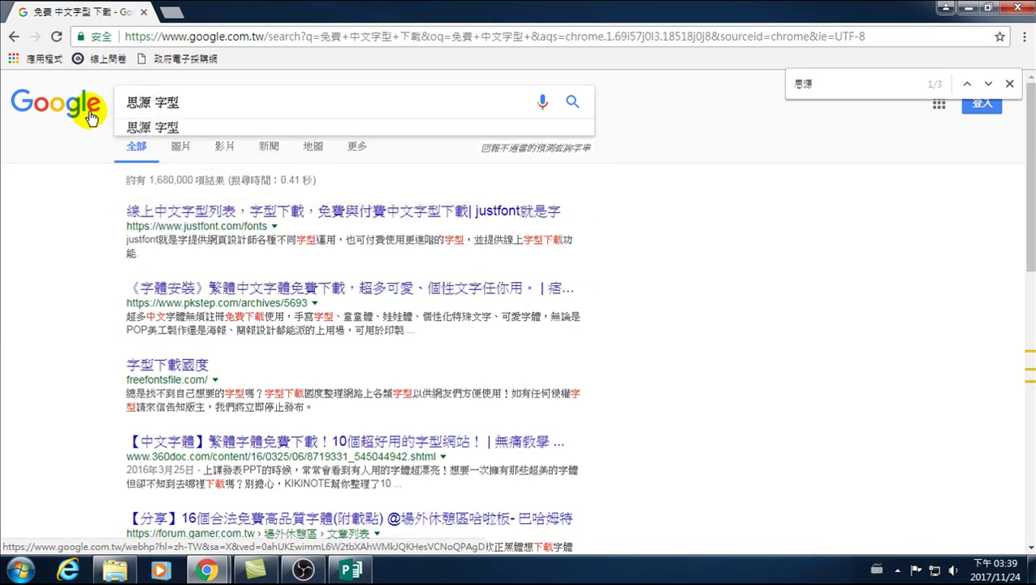
text(下載)
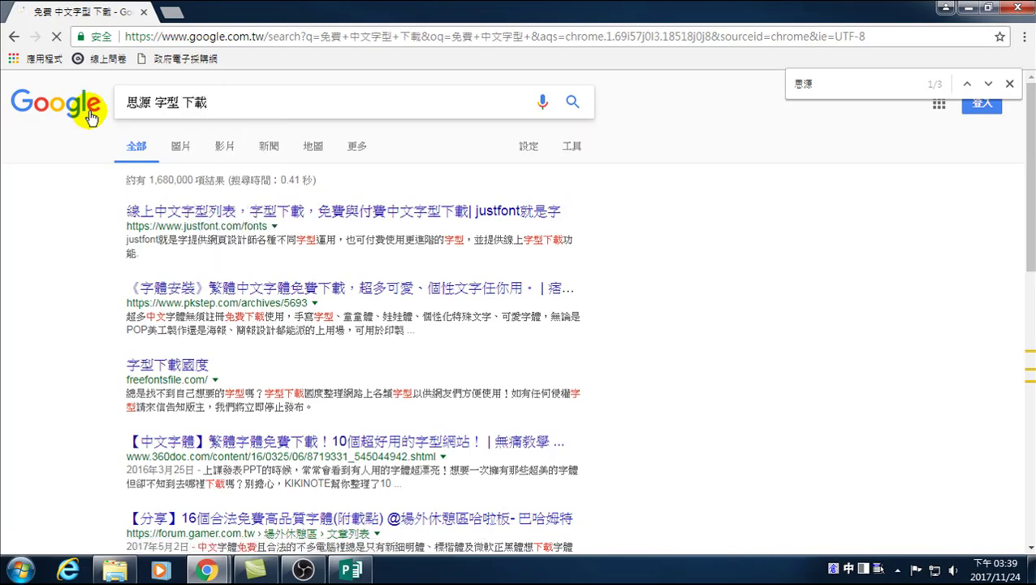
key(Return)
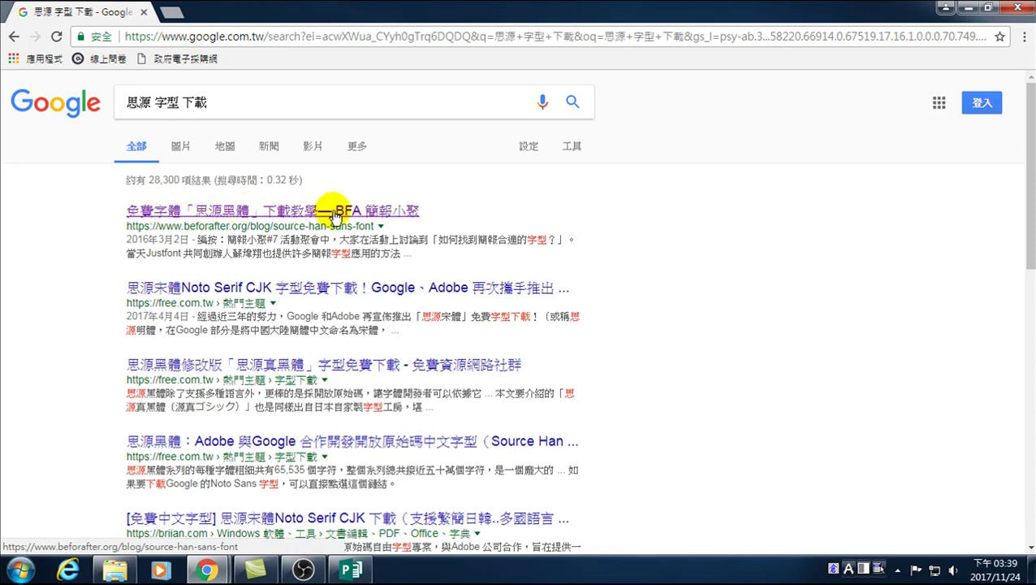
click(235, 213)
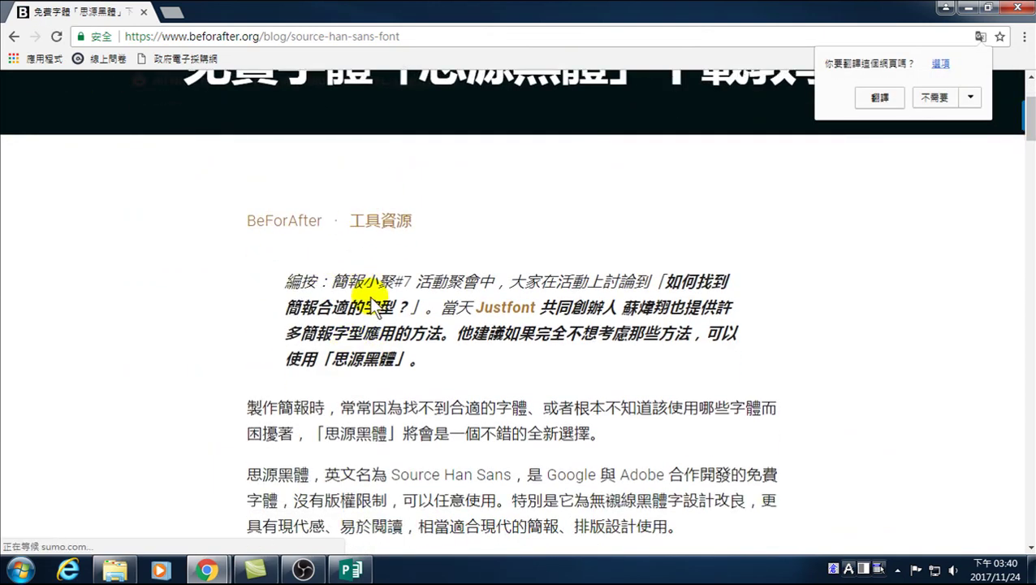
scroll(358, 411, down, 3)
scroll(357, 412, down, 2)
scroll(351, 405, down, 1)
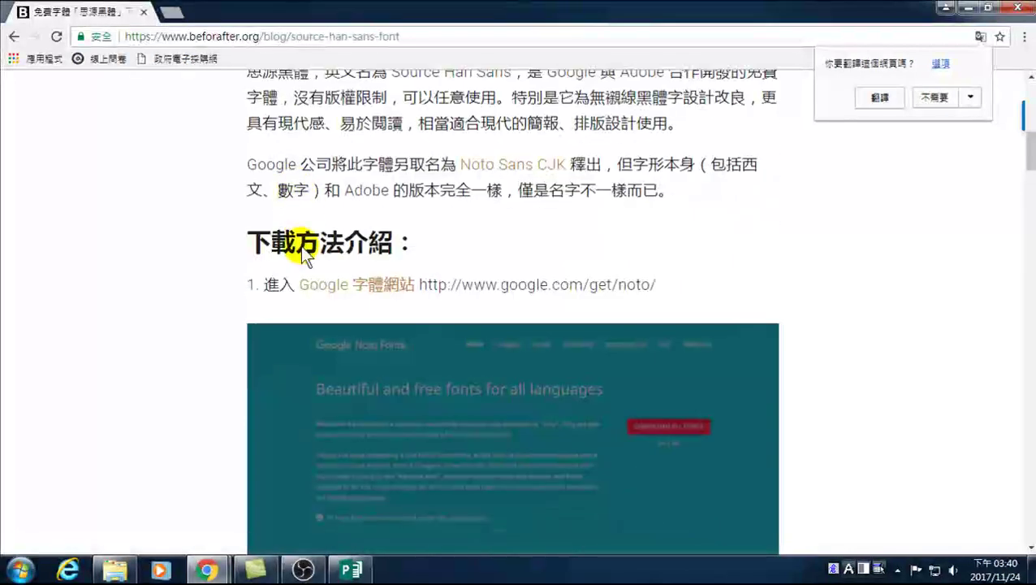
drag(248, 242, 393, 243)
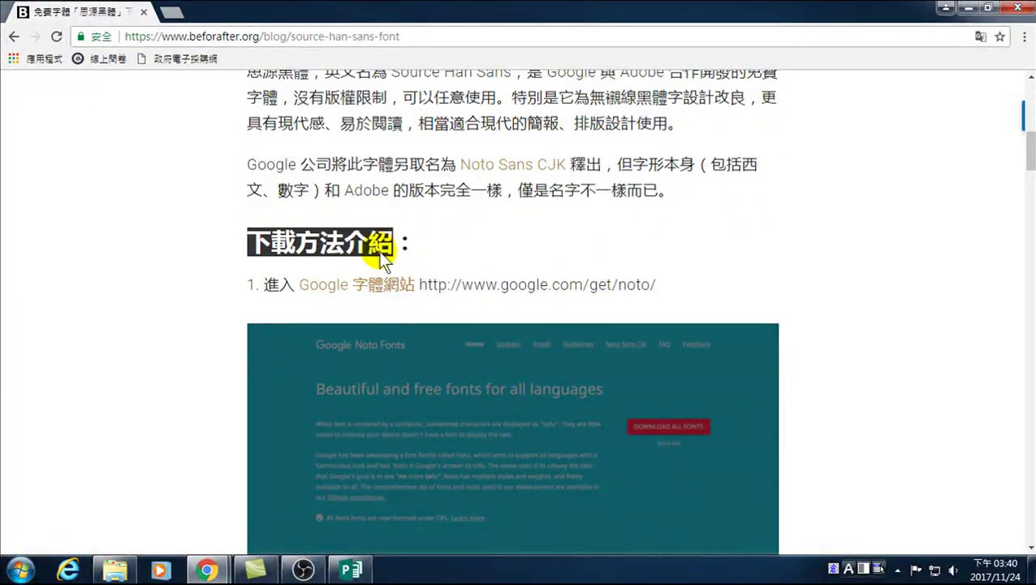
drag(259, 285, 382, 284)
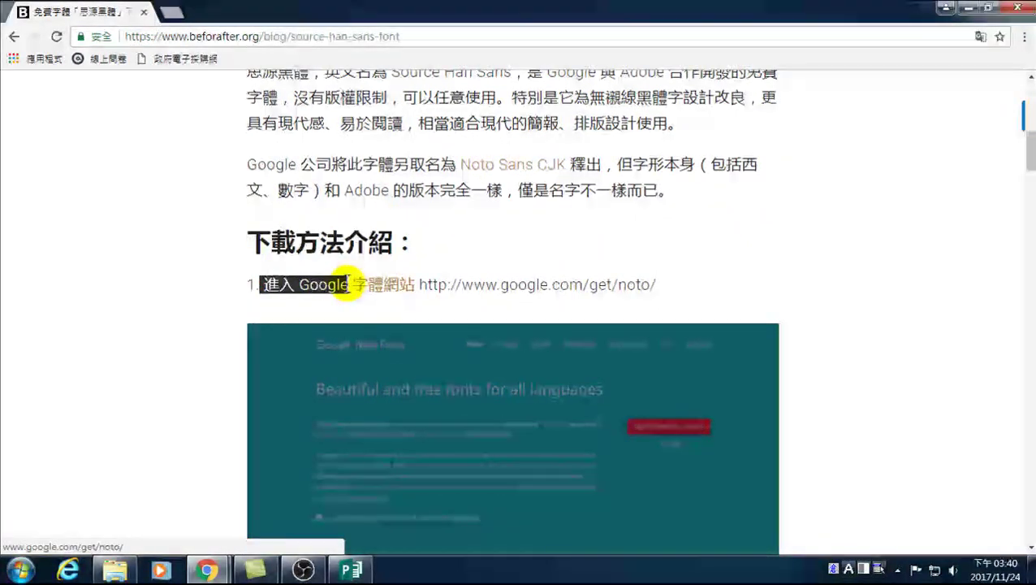
drag(382, 284, 437, 290)
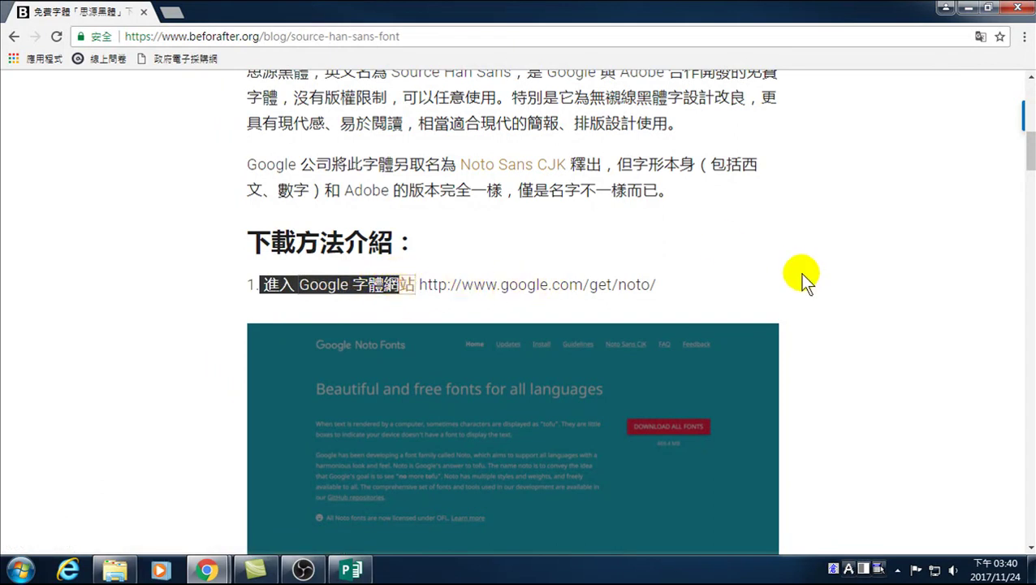
click(778, 275)
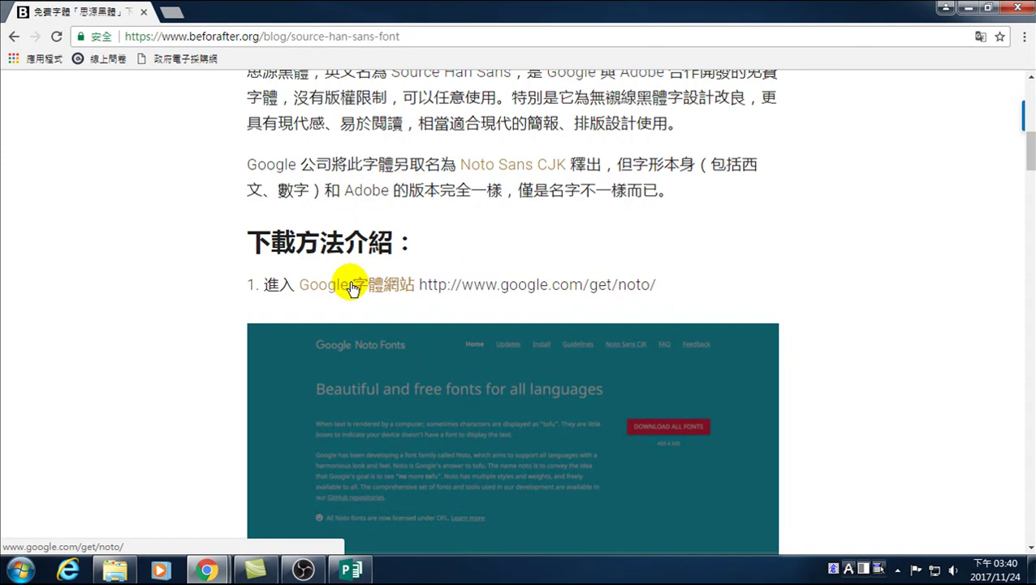
scroll(353, 288, down, 3)
scroll(374, 295, down, 3)
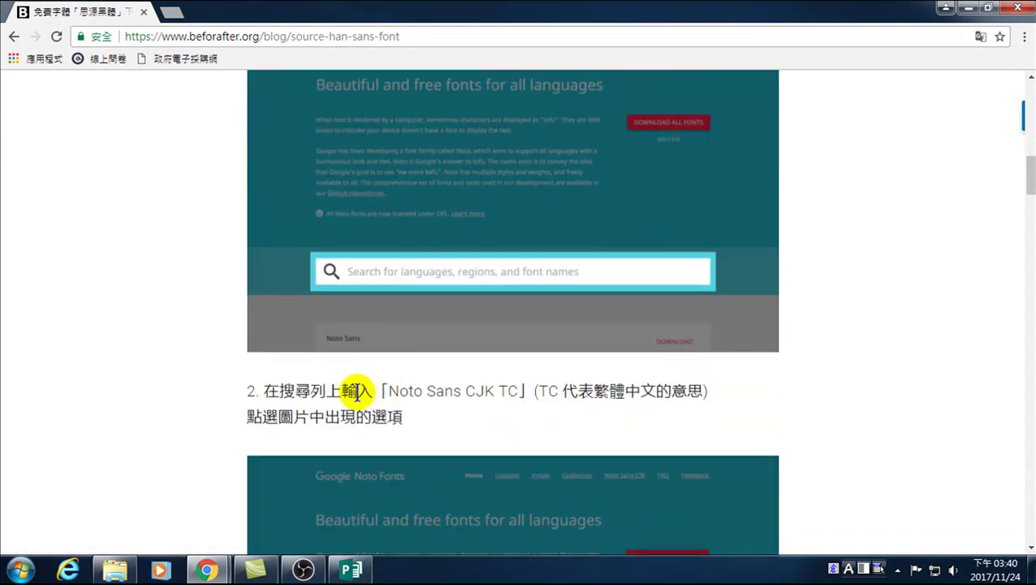
drag(392, 392, 461, 390)
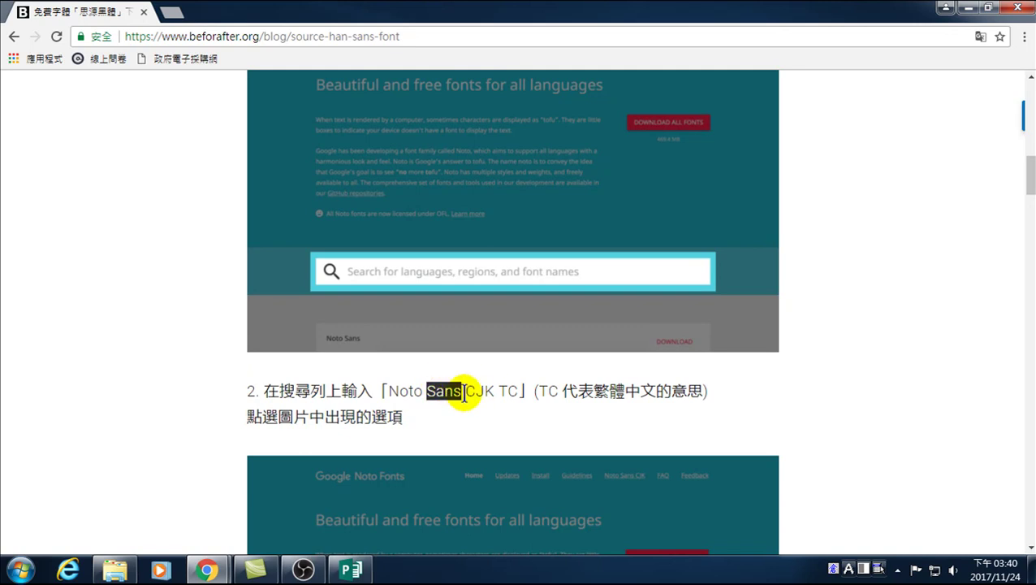
double_click(509, 391)
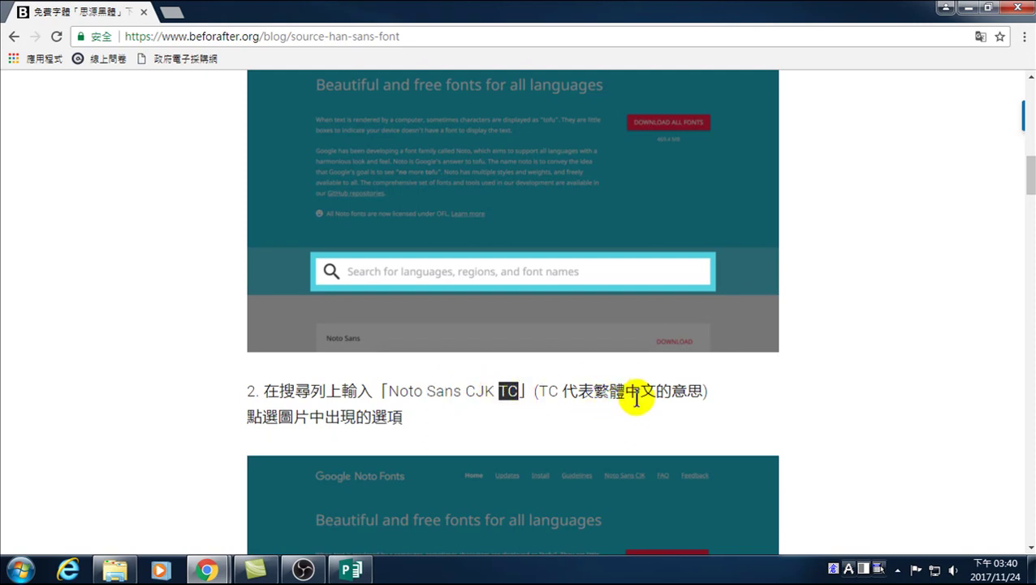
scroll(568, 395, down, 2)
scroll(487, 396, down, 3)
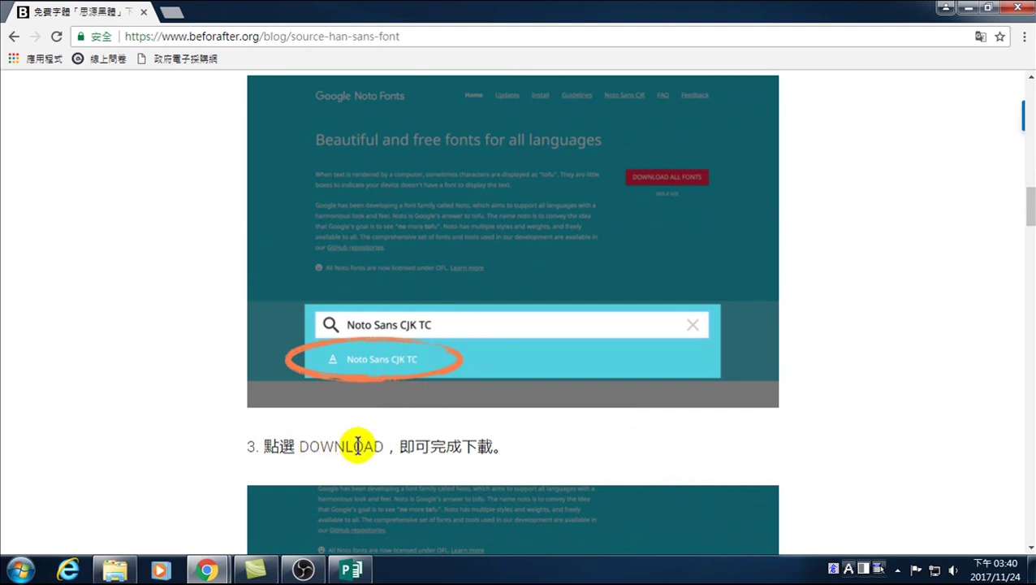
scroll(358, 445, down, 2)
scroll(371, 444, down, 3)
scroll(373, 447, down, 2)
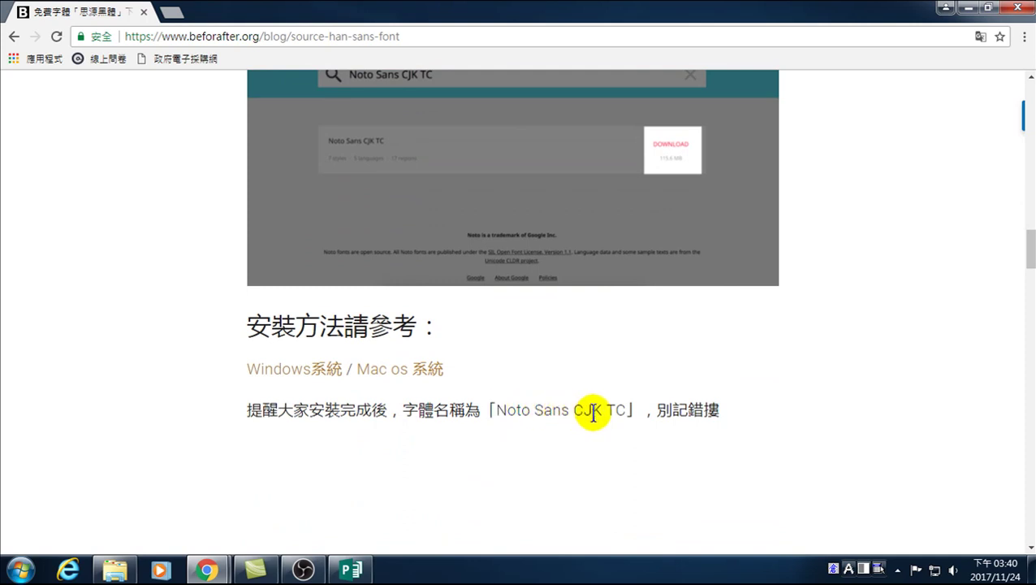
scroll(601, 405, down, 5)
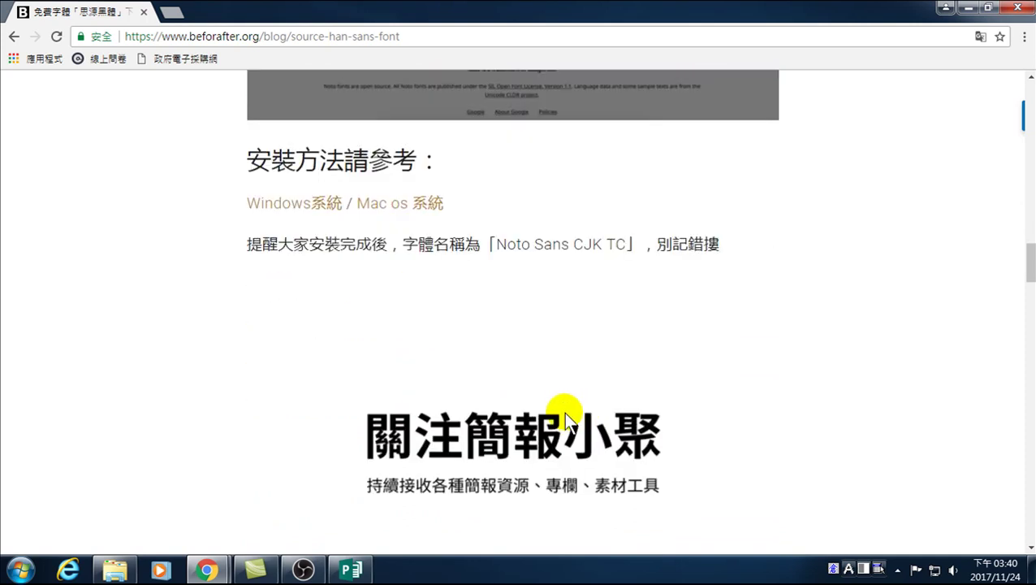
scroll(536, 406, down, 2)
scroll(508, 374, down, 1)
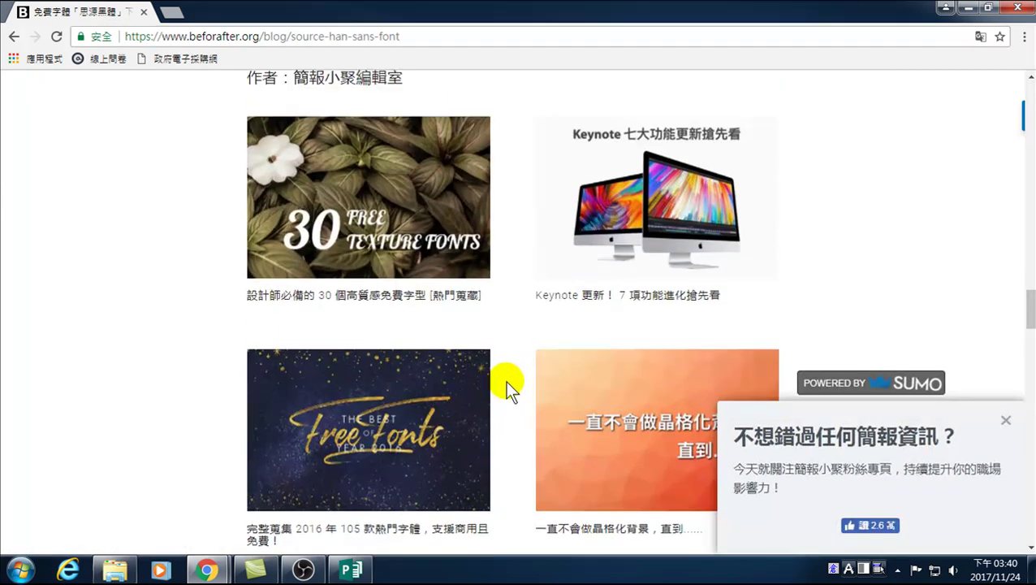
scroll(508, 374, up, 4)
scroll(487, 366, up, 4)
scroll(476, 357, up, 3)
scroll(474, 355, up, 5)
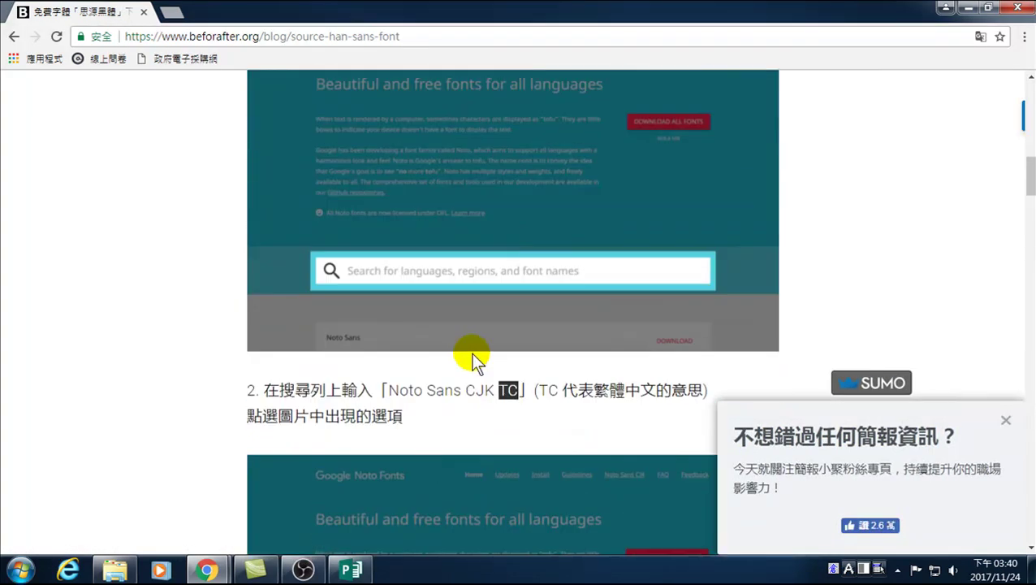
scroll(471, 358, up, 1)
scroll(471, 355, up, 1)
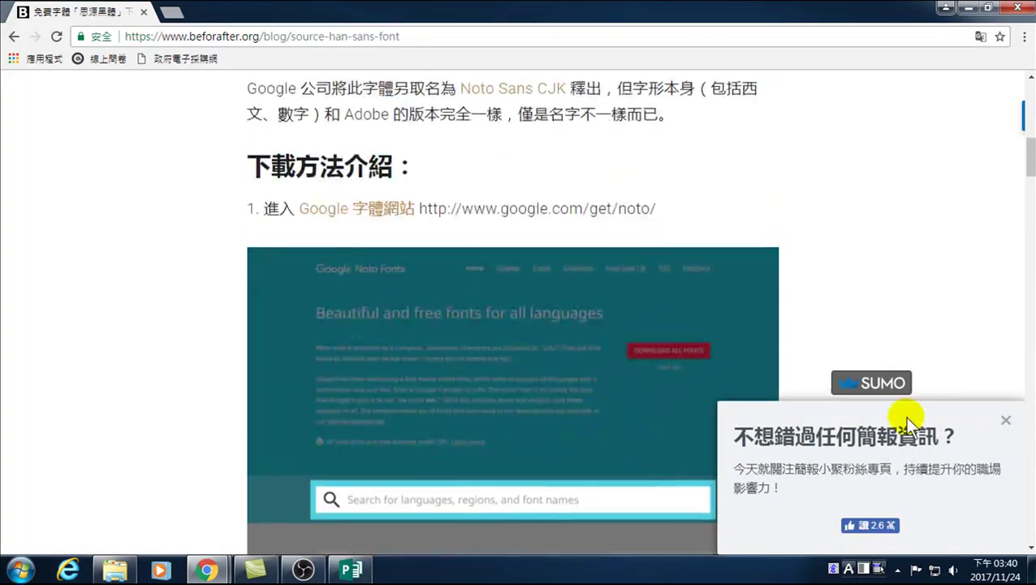
click(1006, 419)
scroll(461, 219, up, 2)
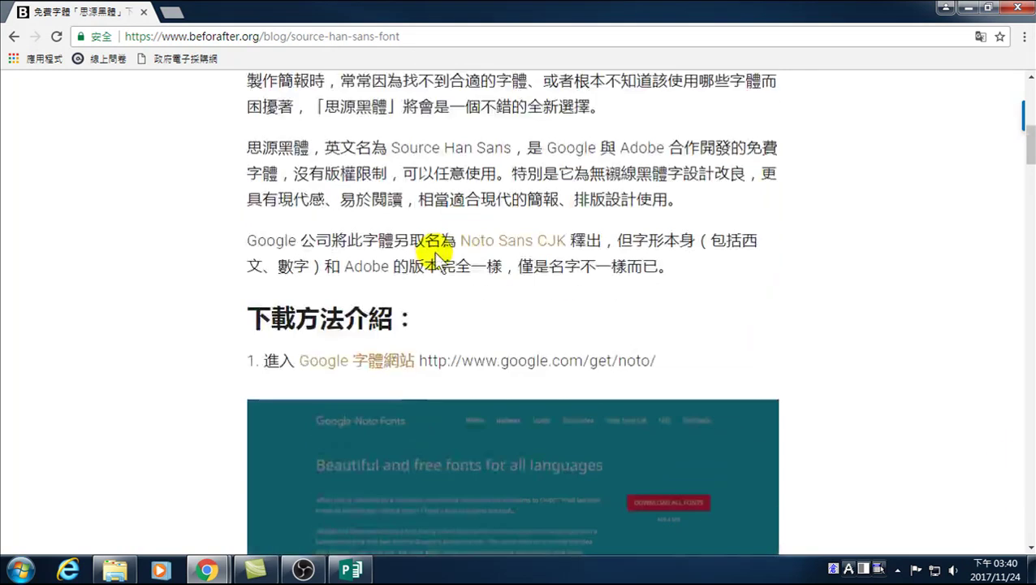
Step: Follow the article's Google 字體網站 link to the Noto Fonts site and focus its font search box
click(348, 358)
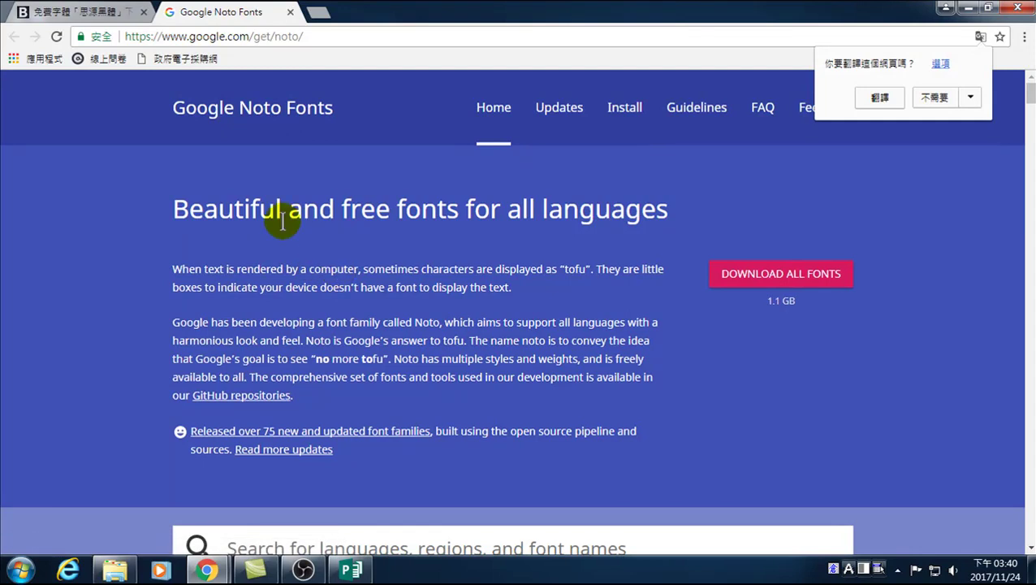
scroll(323, 294, down, 2)
scroll(300, 289, down, 1)
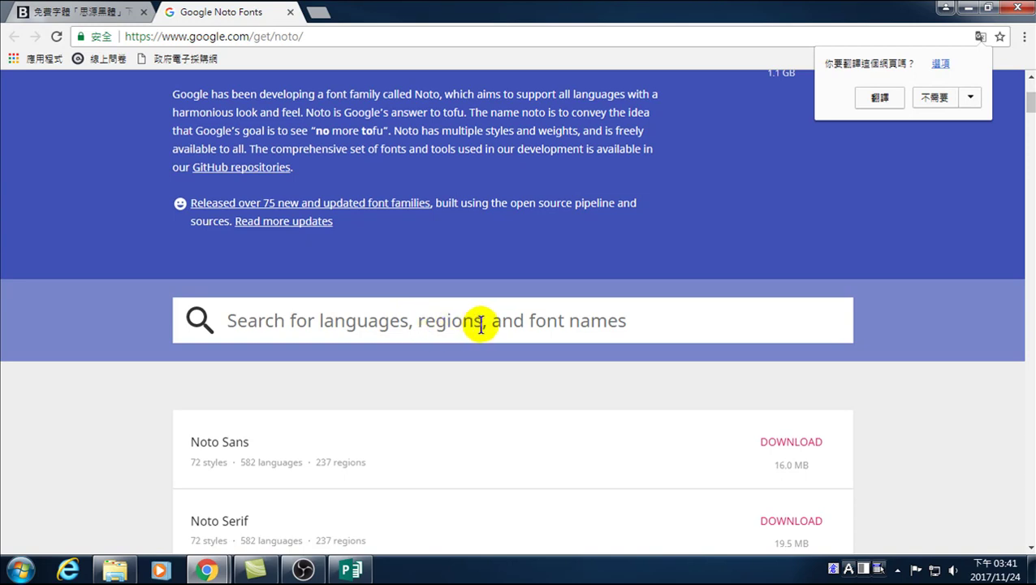
click(599, 326)
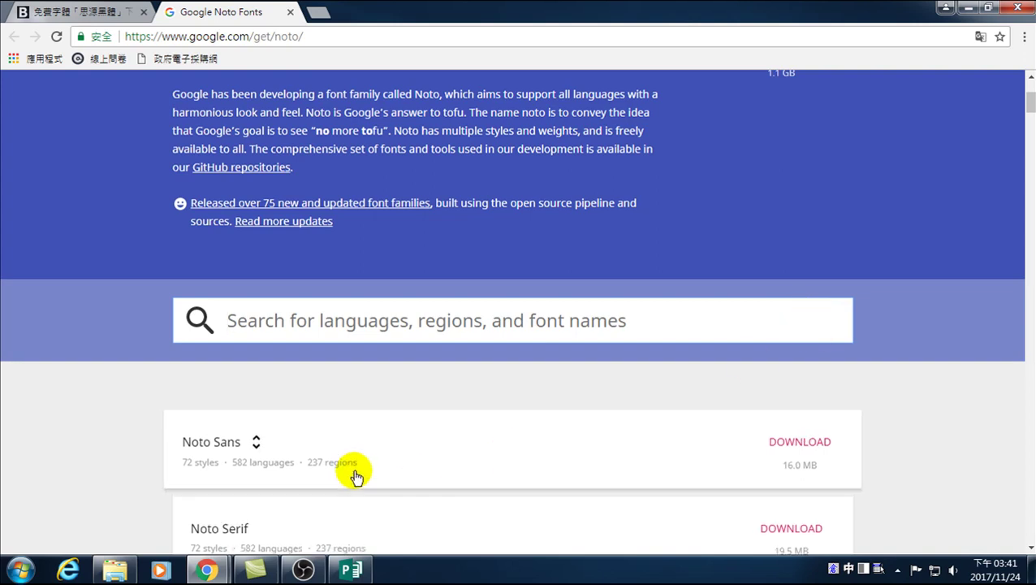
scroll(363, 479, down, 2)
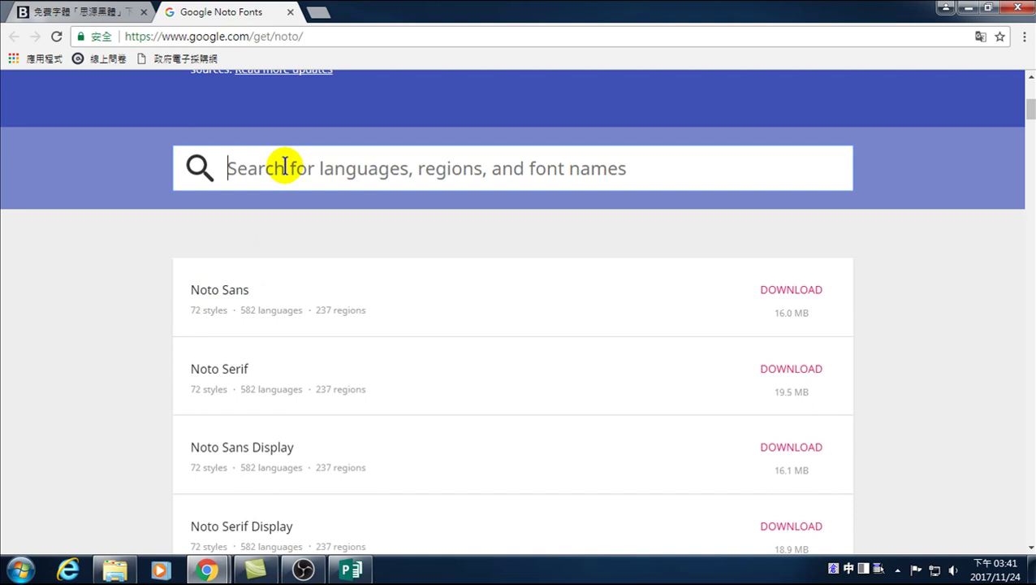
Step: Filter the Noto list by 'tc', pick Noto Serif CJK TC, and download its 124.4 MB package
text(tc)
key(Escape)
key(ctrl+space)
text(tc)
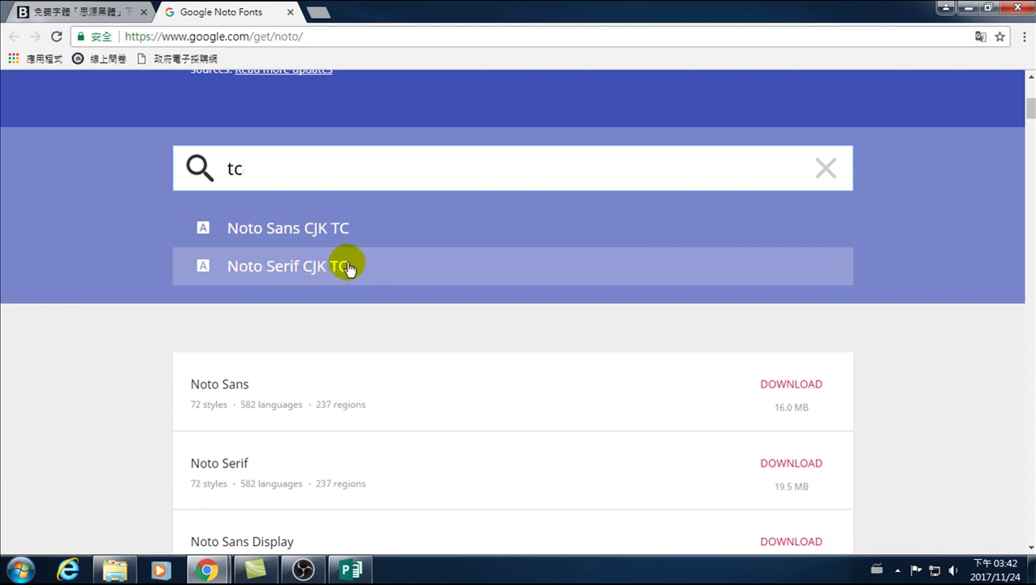
click(319, 271)
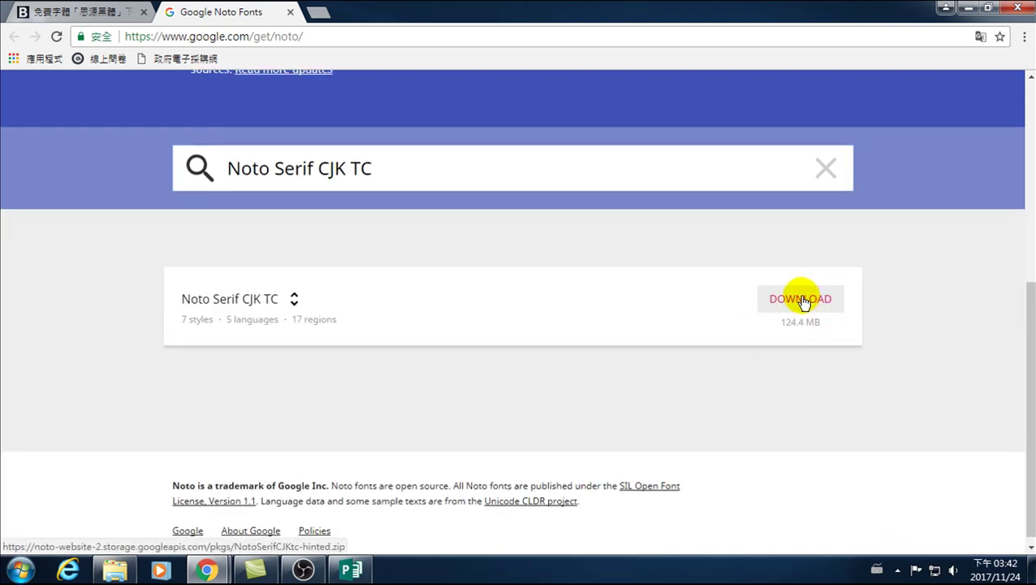
click(803, 301)
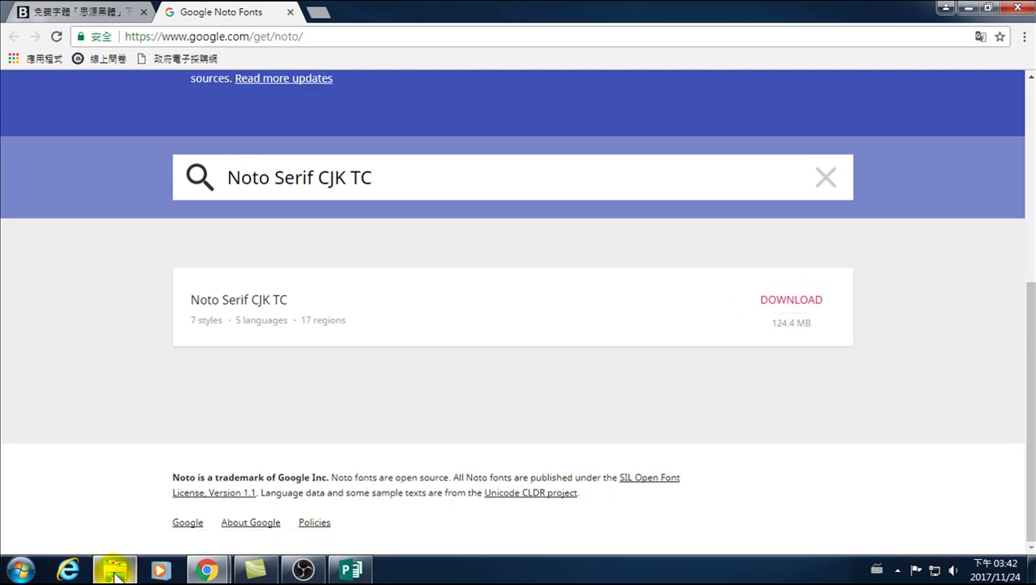
Step: Open Explorer's 下載 folder to review the NotoSansCJKtc-hinted and NotoSerifCJKtc-hinted zips
mouse_move(115, 569)
click(131, 513)
click(33, 101)
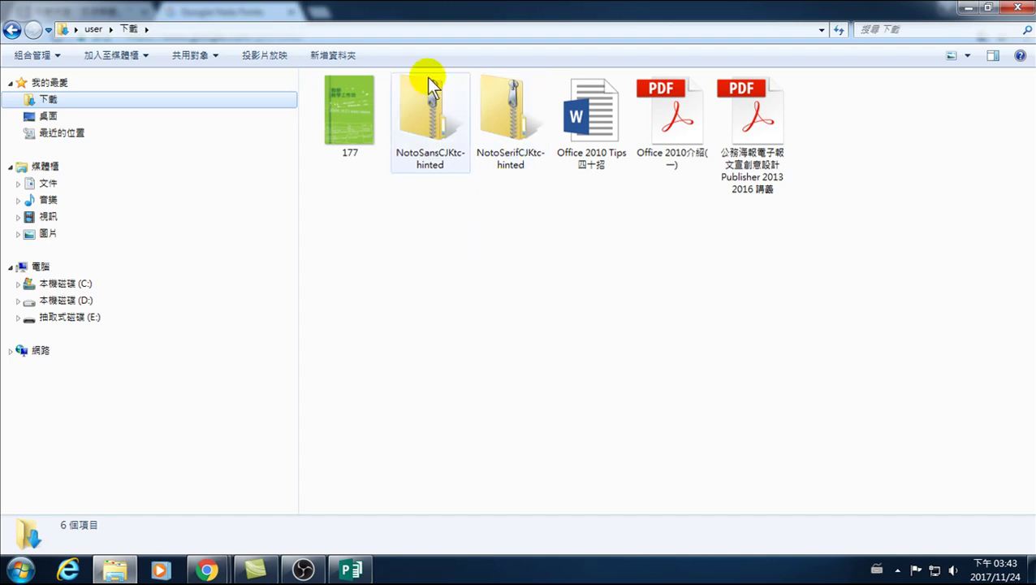
mouse_move(472, 106)
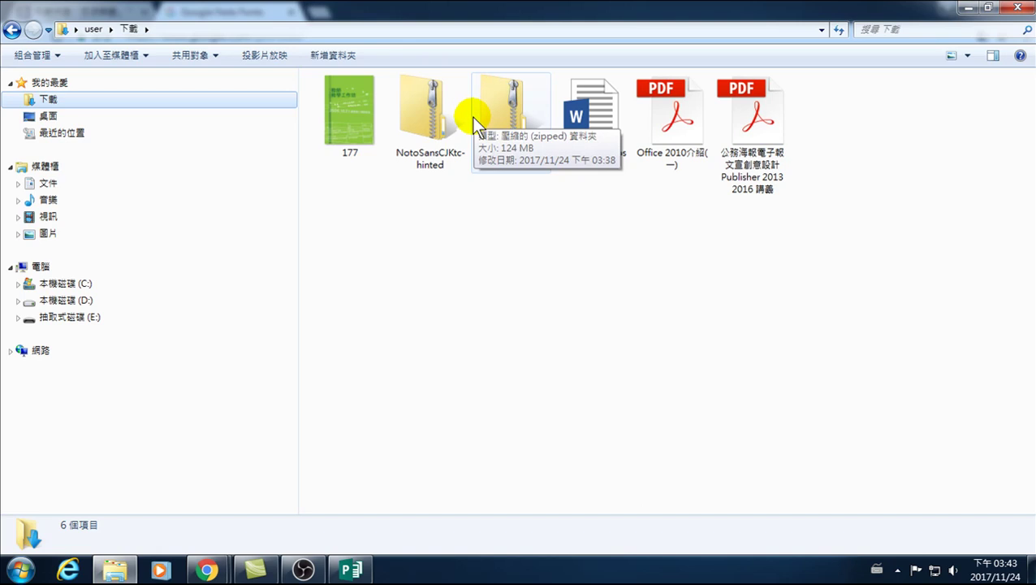
mouse_move(430, 160)
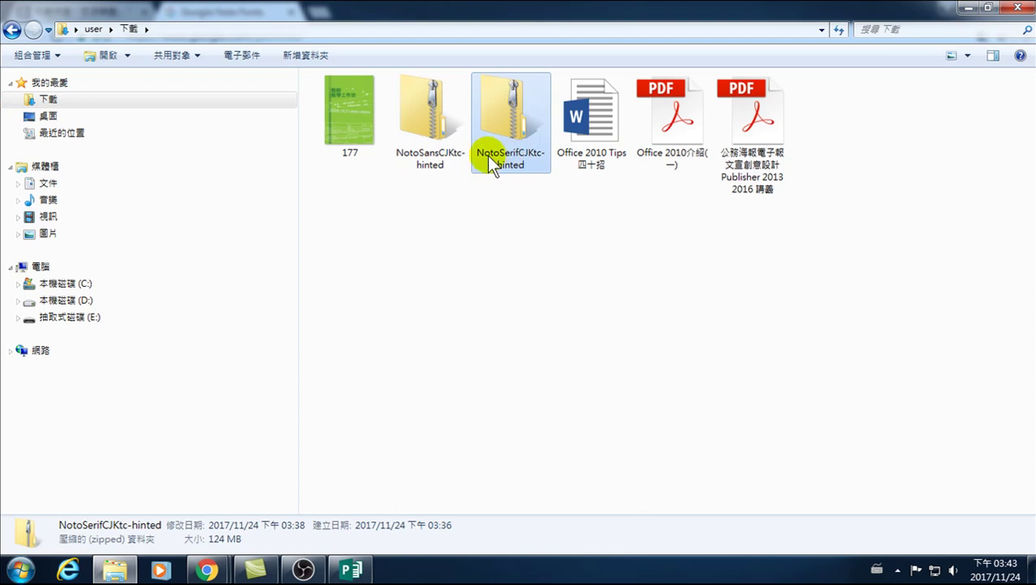
mouse_move(509, 151)
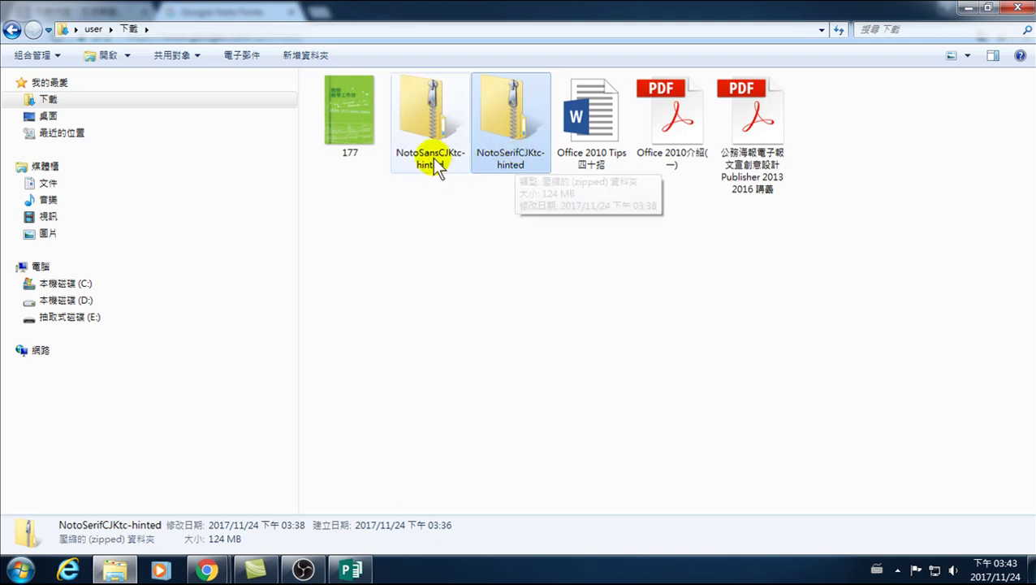
mouse_move(440, 158)
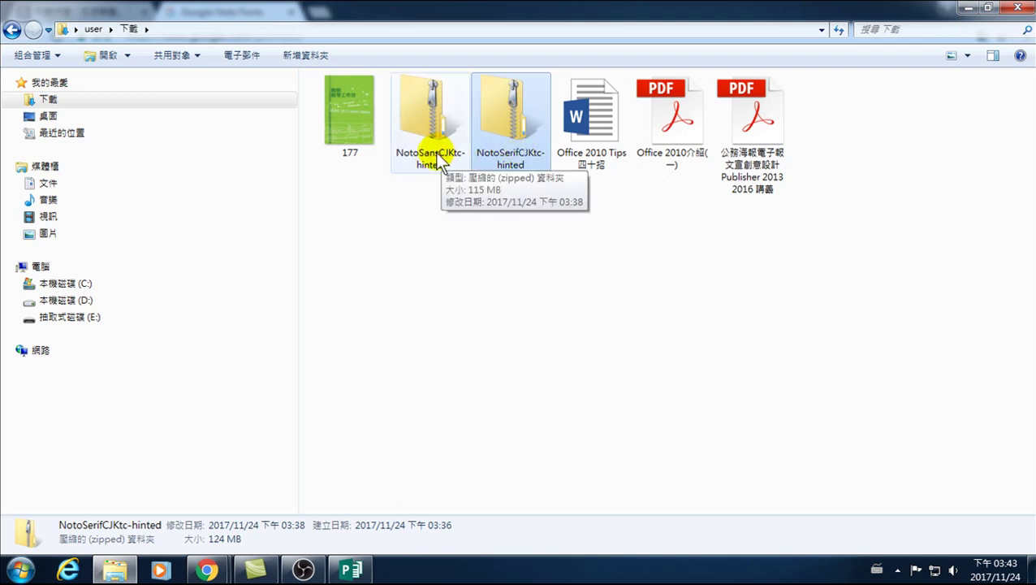